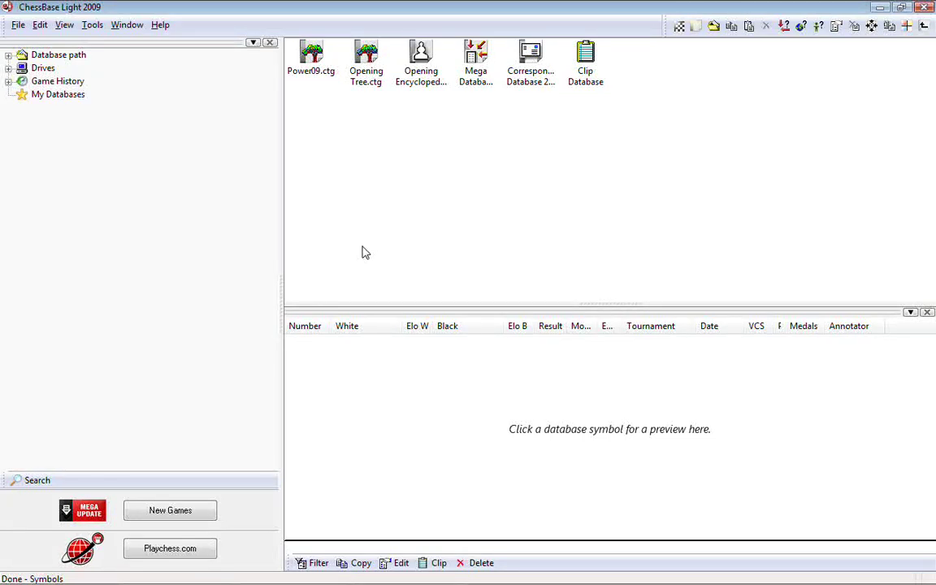
Step: Leave the ChessBase Light database window for the Untitled 1 Writer document
key("alt+Tab")
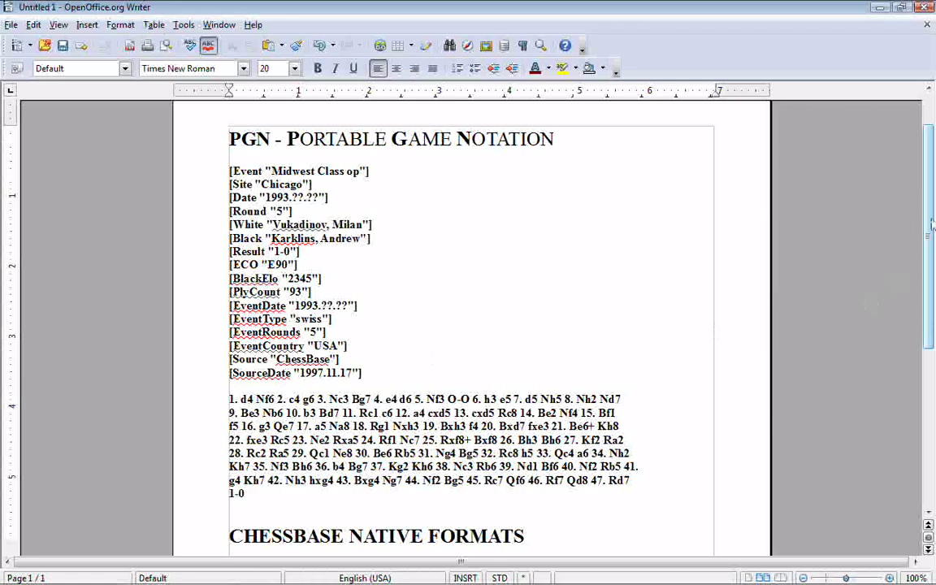
left_click_drag(931, 216, 919, 335)
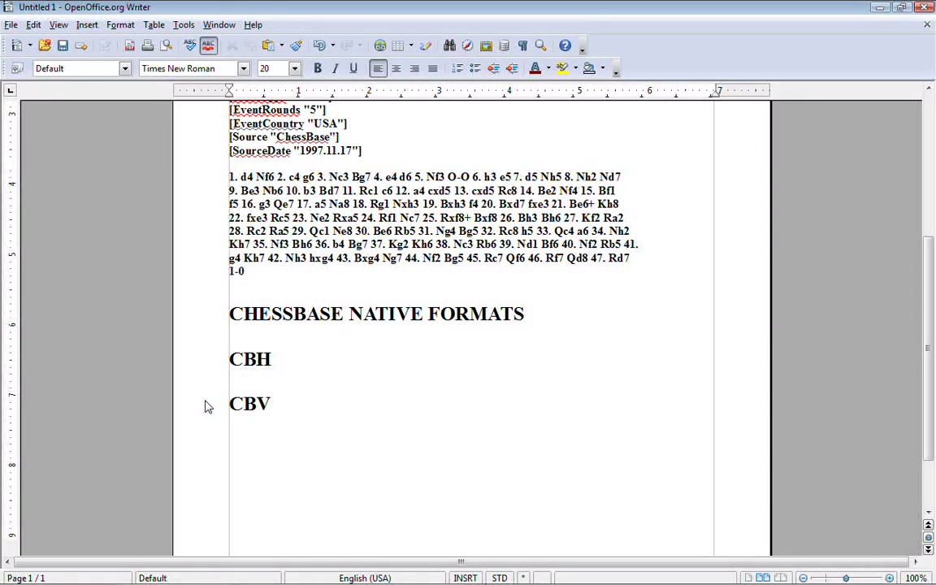
Step: Add a period before CBV so the heading reads .CBV
left_click(234, 416)
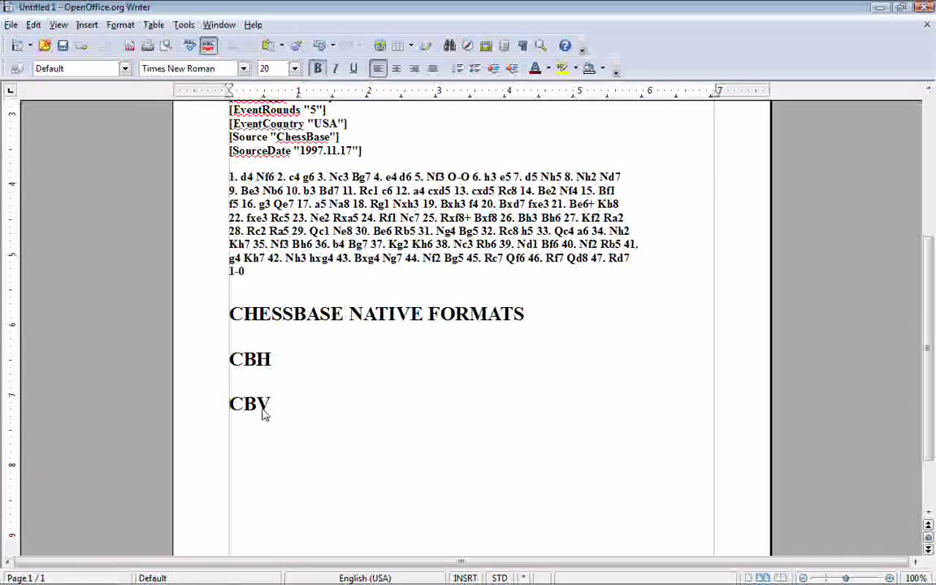
type(".")
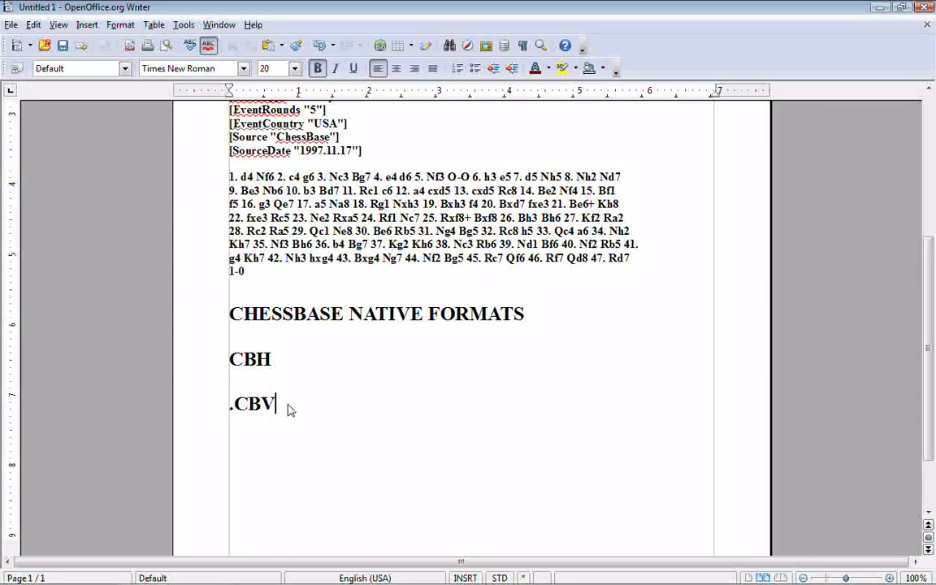
left_click_drag(291, 410, 236, 403)
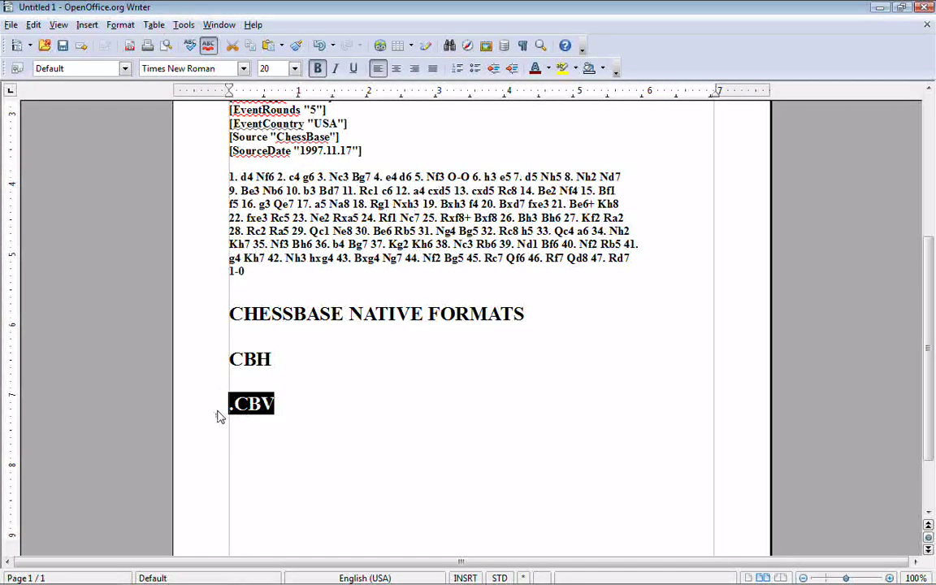
left_click(218, 413)
Step: Scroll up to select the PGN - PORTABLE GAME NOTATION heading, then return to ChessBase Light
left_click_drag(928, 350, 935, 244)
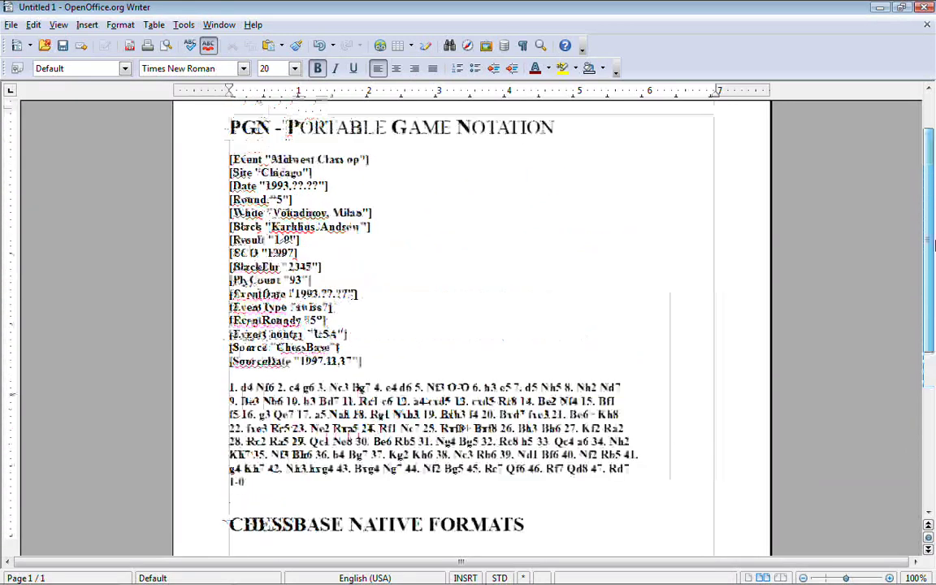
left_click_drag(229, 128, 559, 130)
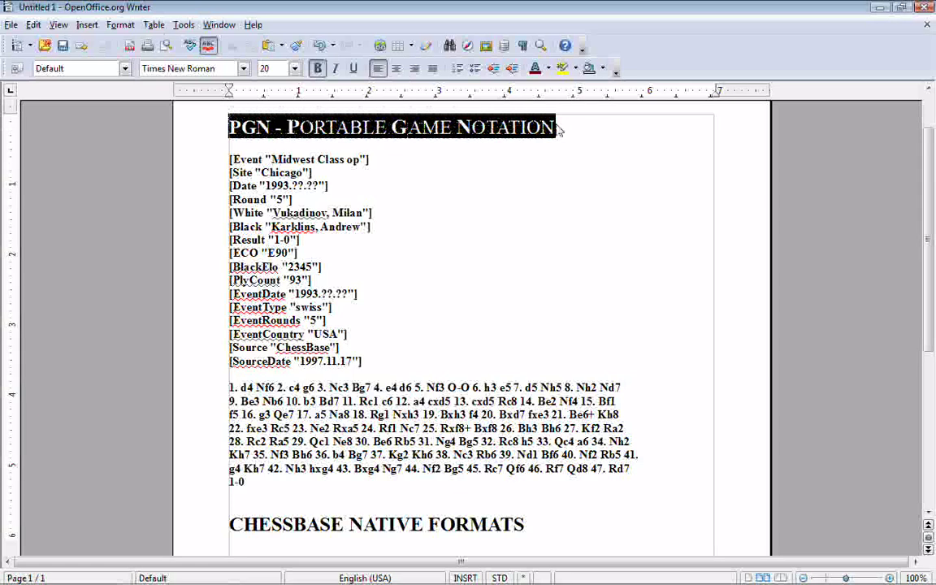
left_click(604, 192)
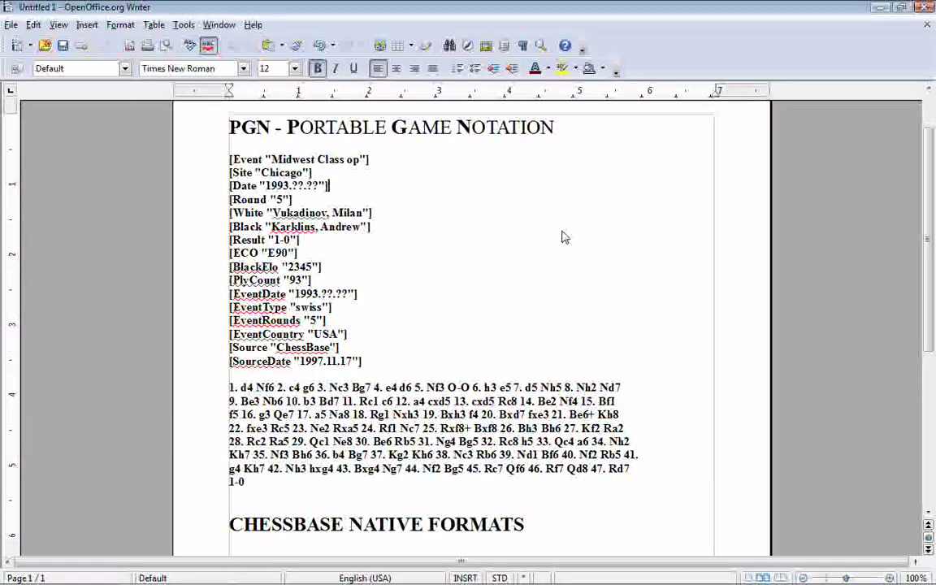
key("alt+Tab")
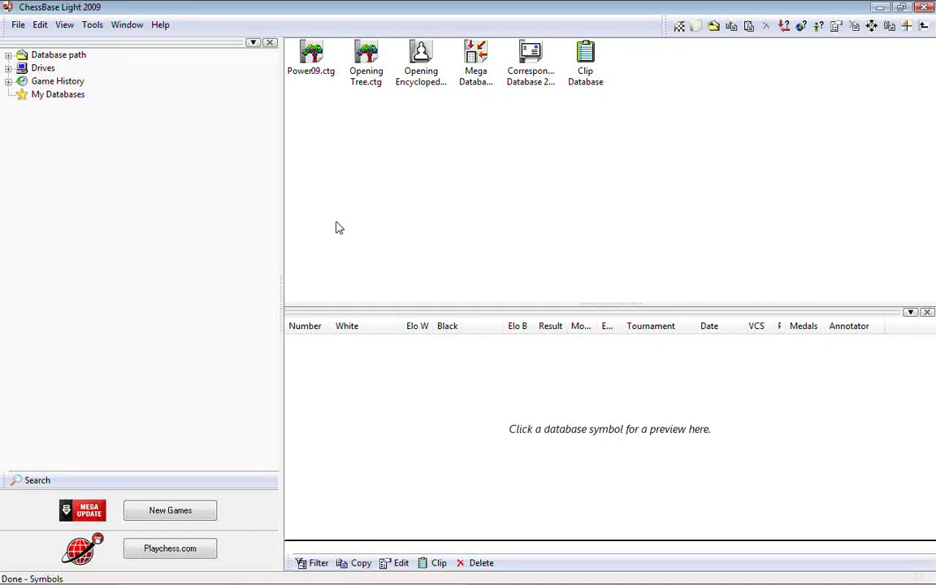
Step: Open sarospatak.pgn from the Bases\CB Workshop folder via File > Open Database
left_click(18, 26)
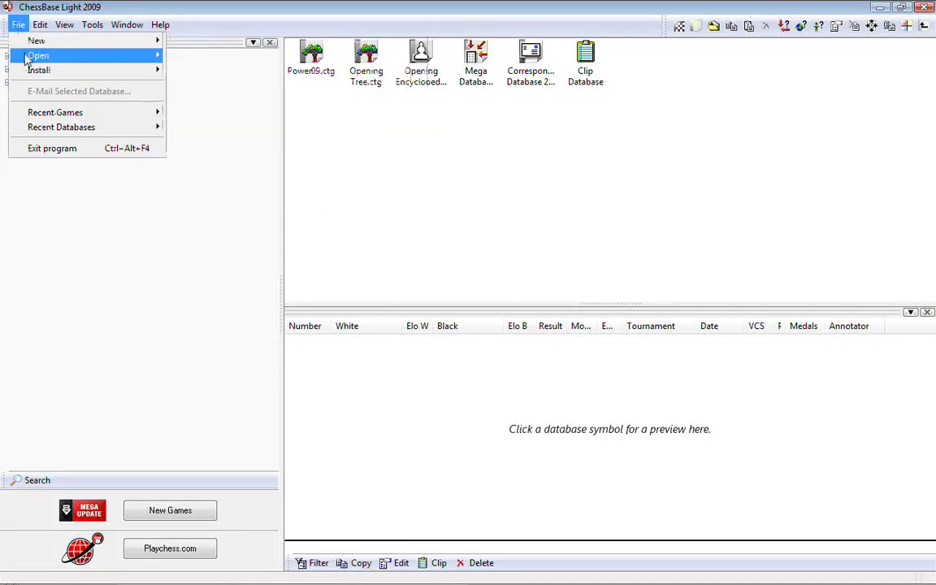
mouse_move(33, 55)
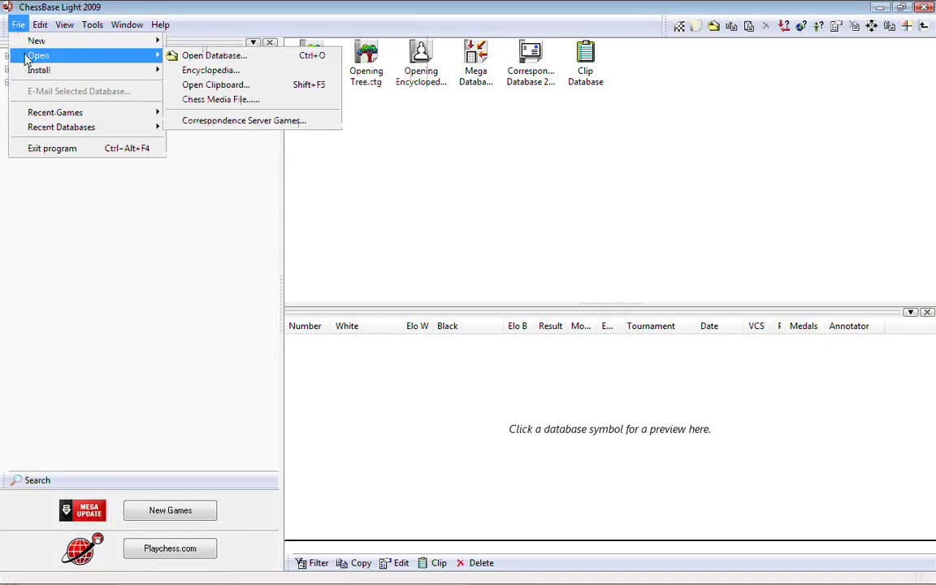
left_click(190, 56)
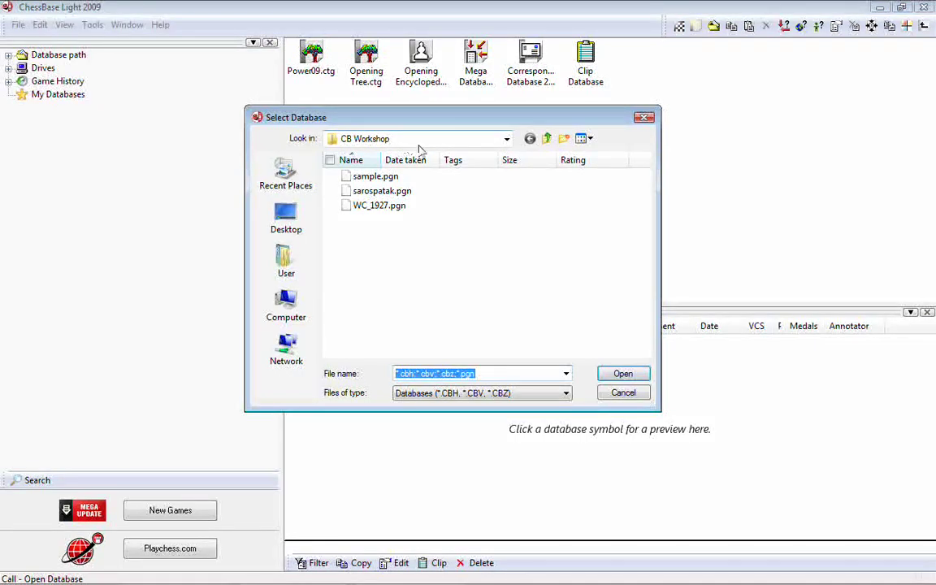
left_click(547, 140)
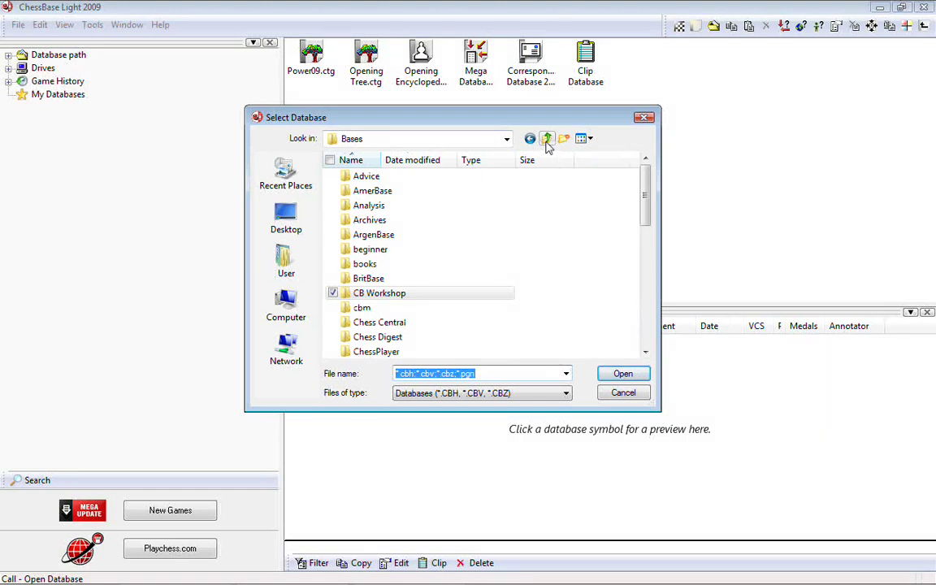
double_click(389, 299)
left_click(382, 195)
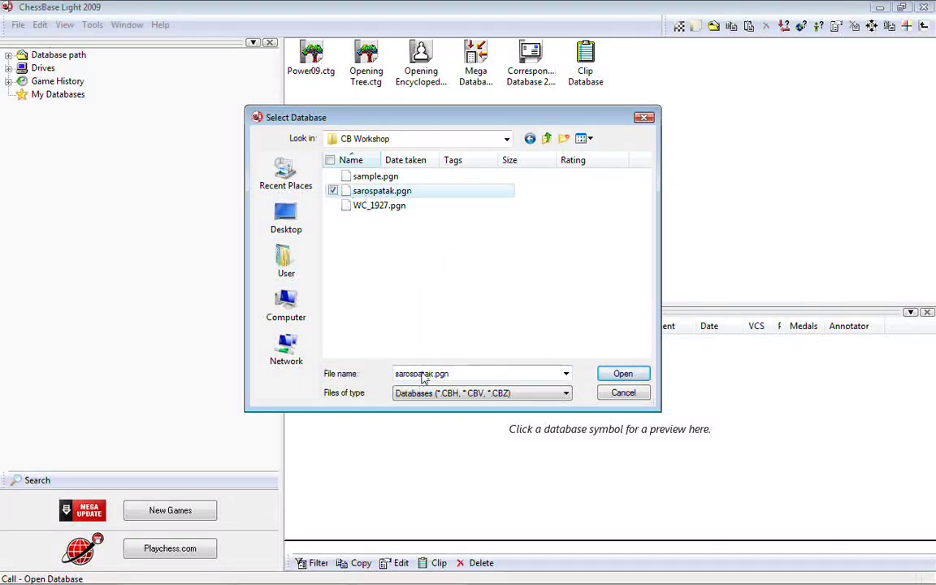
left_click(623, 374)
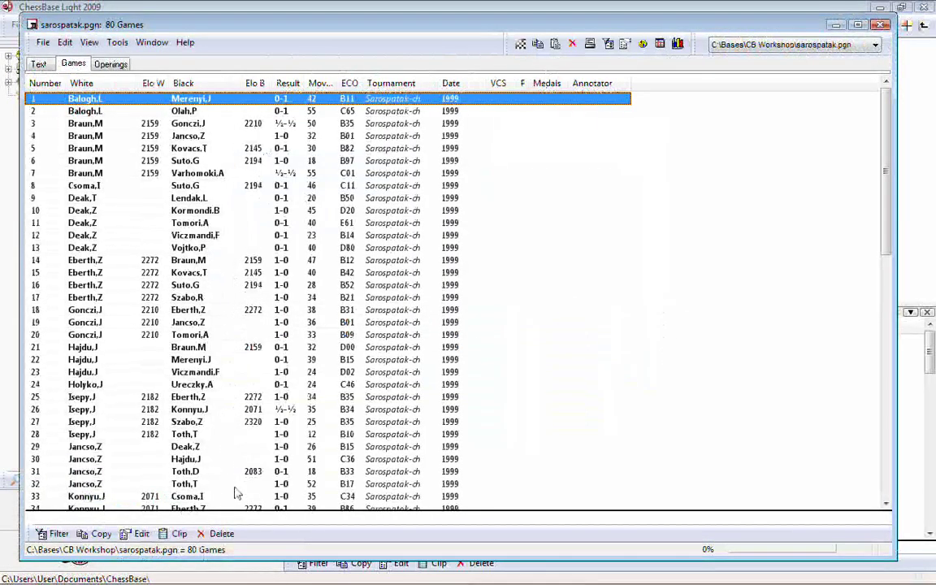
Step: Close the sarospatak.pgn game list window showing the 80 Sarospatak-ch 1999 games
left_click(882, 25)
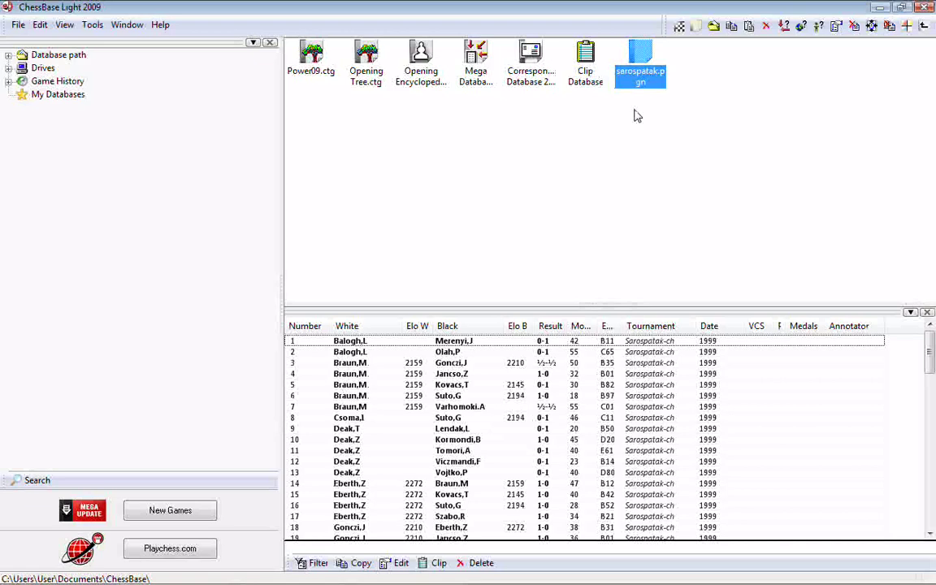
left_click(482, 62)
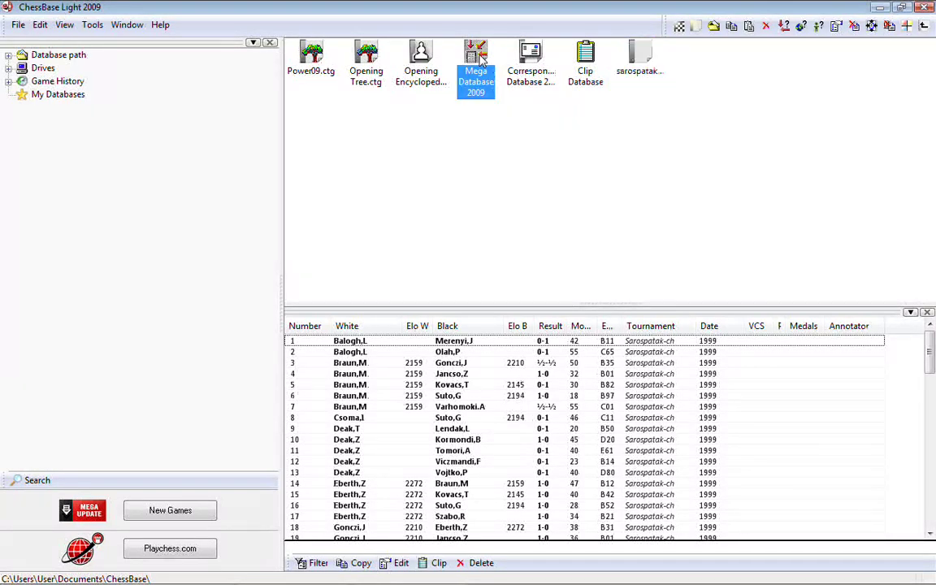
double_click(480, 57)
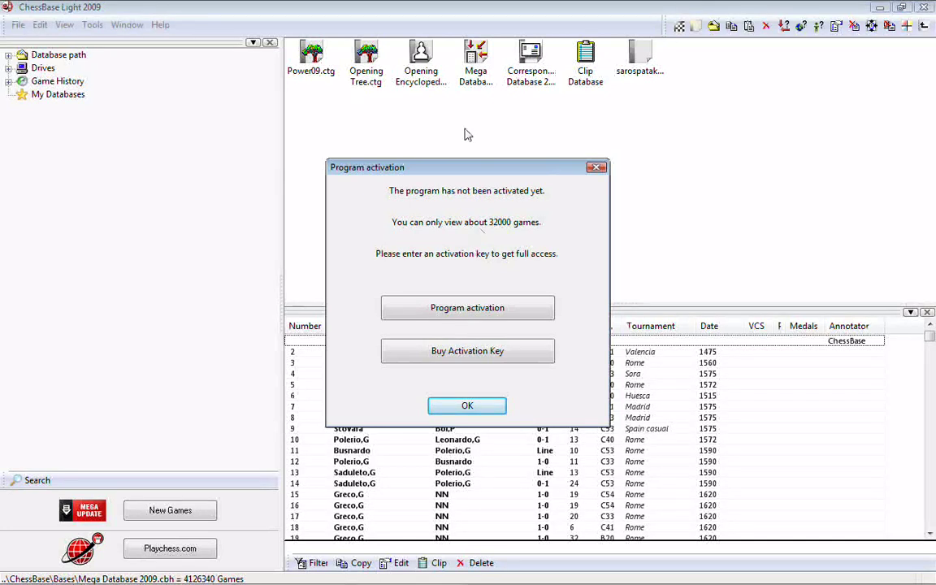
left_click(597, 170)
left_click(641, 62)
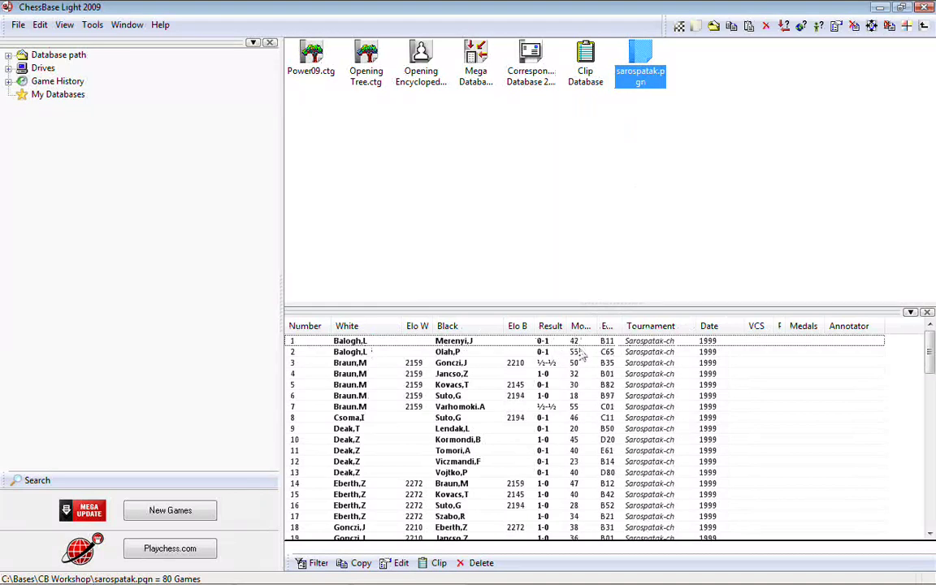
Step: Open the sarospatak database and load game 1 into the board window
mouse_move(930, 352)
left_mouse_down()
mouse_move(931, 480)
mouse_move(931, 346)
left_mouse_up()
double_click(640, 65)
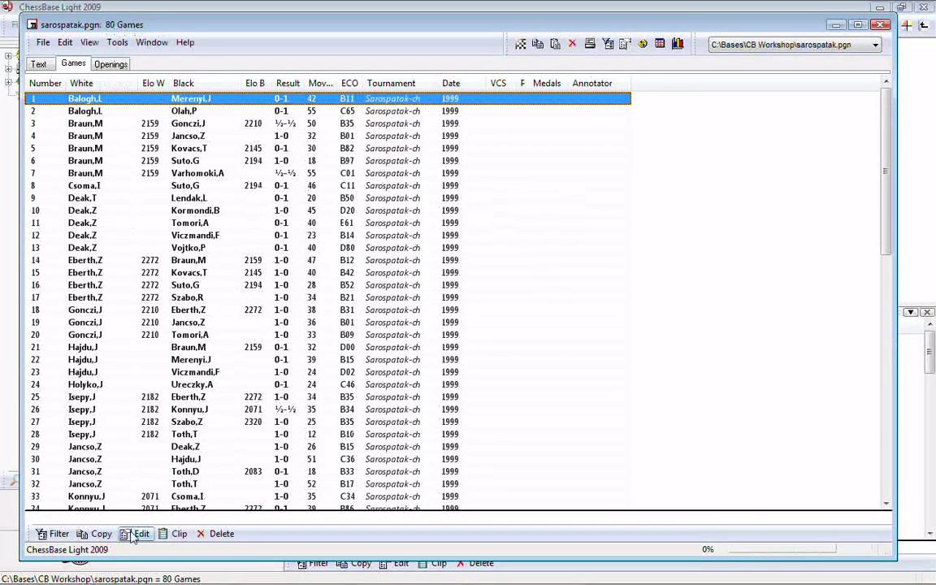
left_click(882, 25)
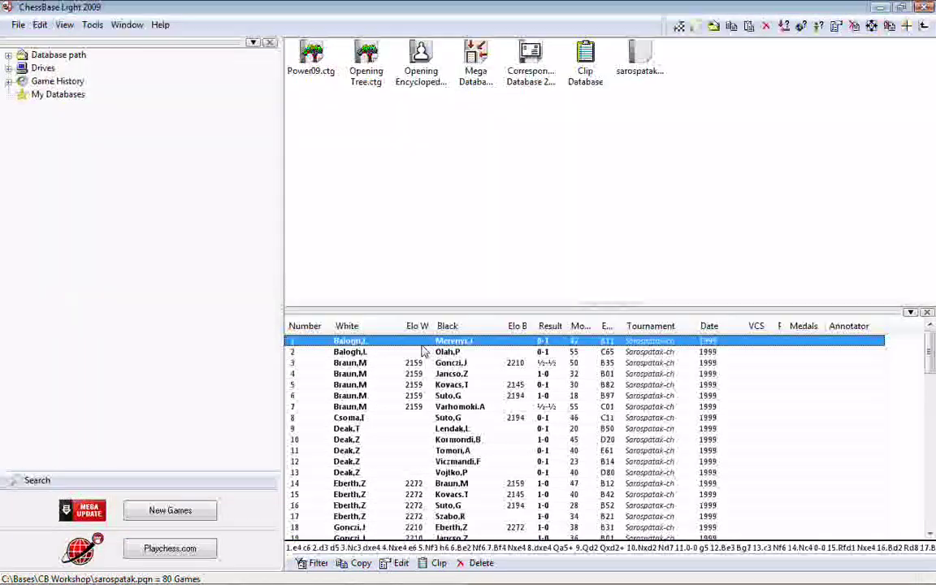
double_click(641, 63)
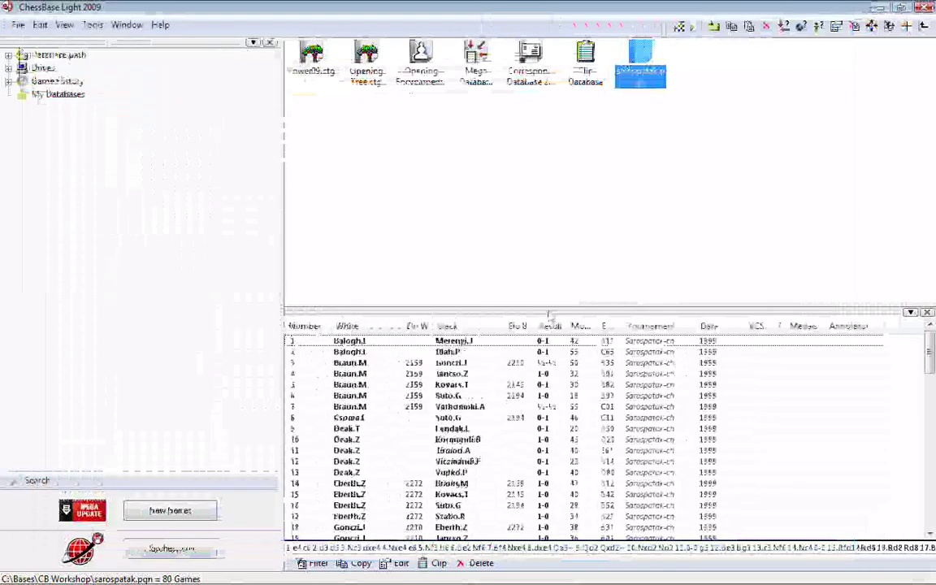
double_click(455, 343)
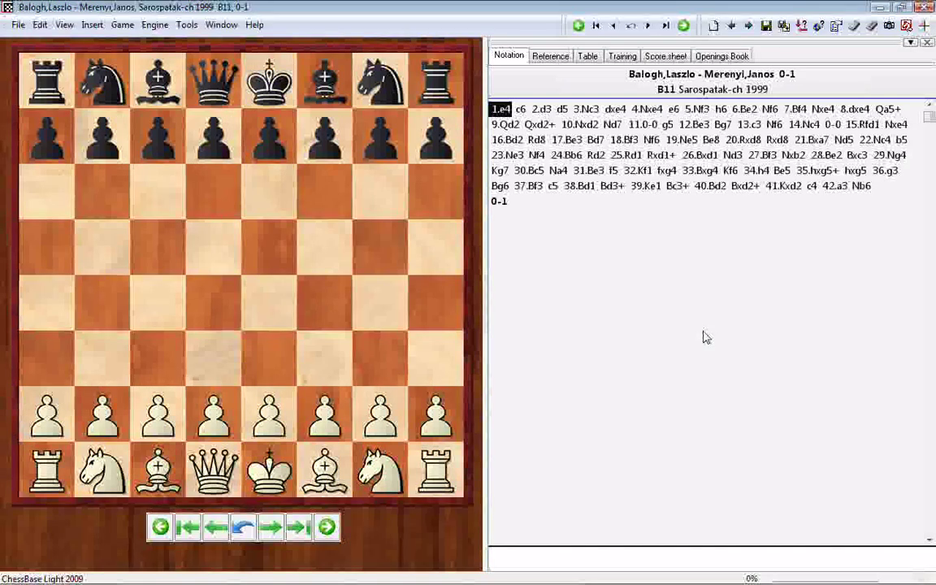
Step: Step through game 1 from 1.e4 c6 past 4...e6 toward 7.Bf4
key("Right")
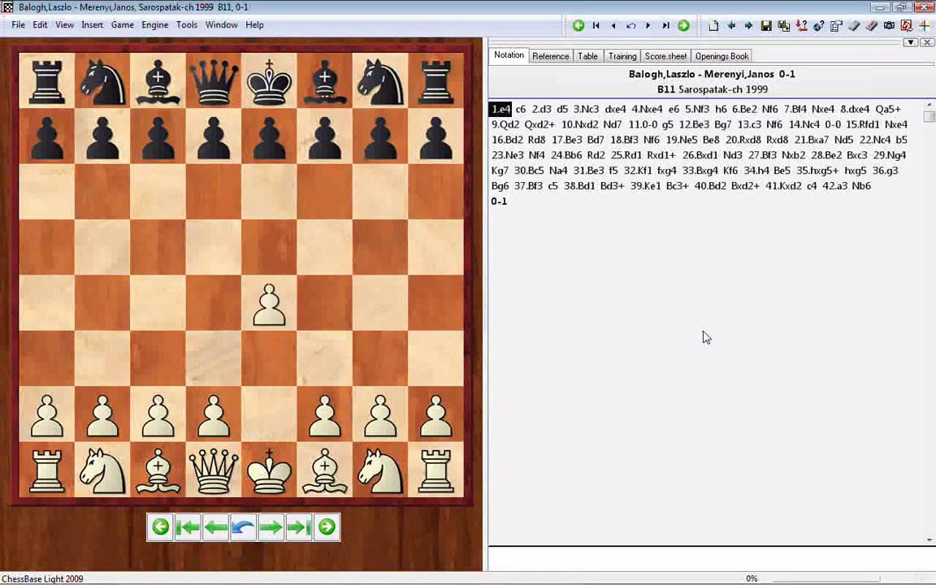
key("Right")
key("Right")
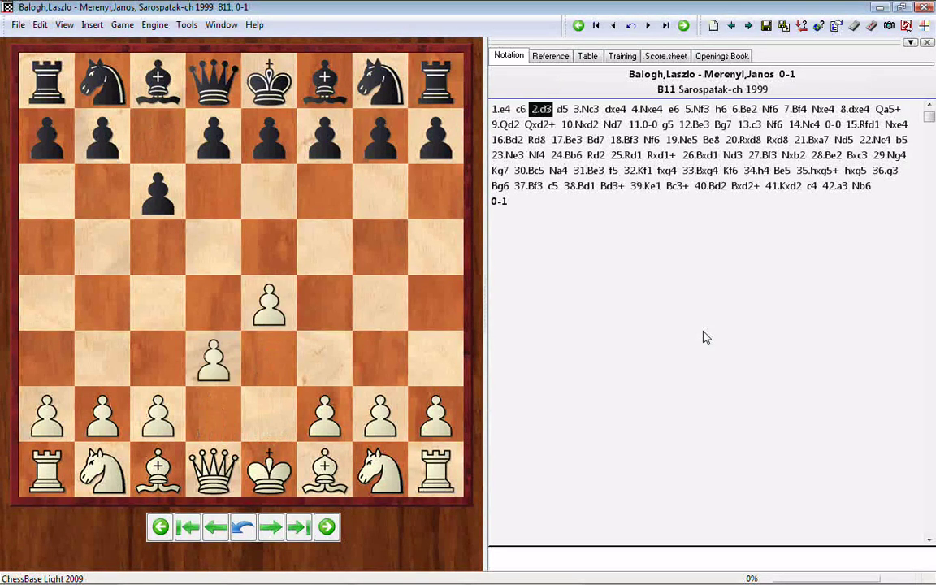
key("Right")
key("Right")
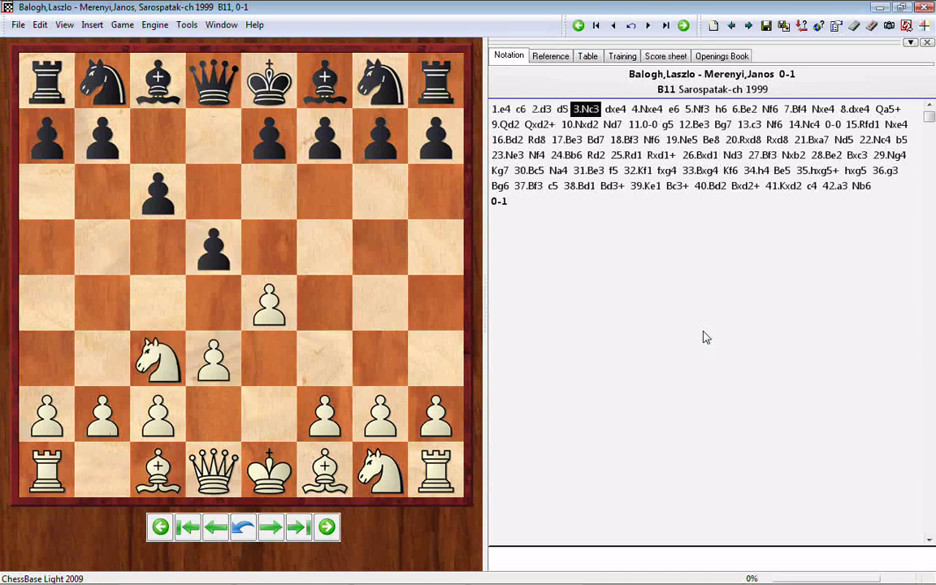
key("Right")
key("Right")
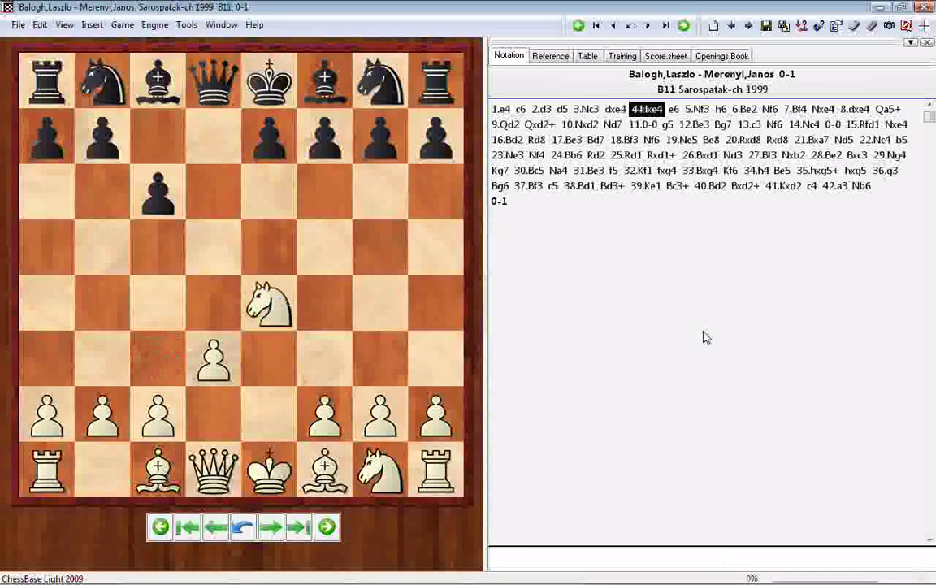
key("Right")
key("Right")
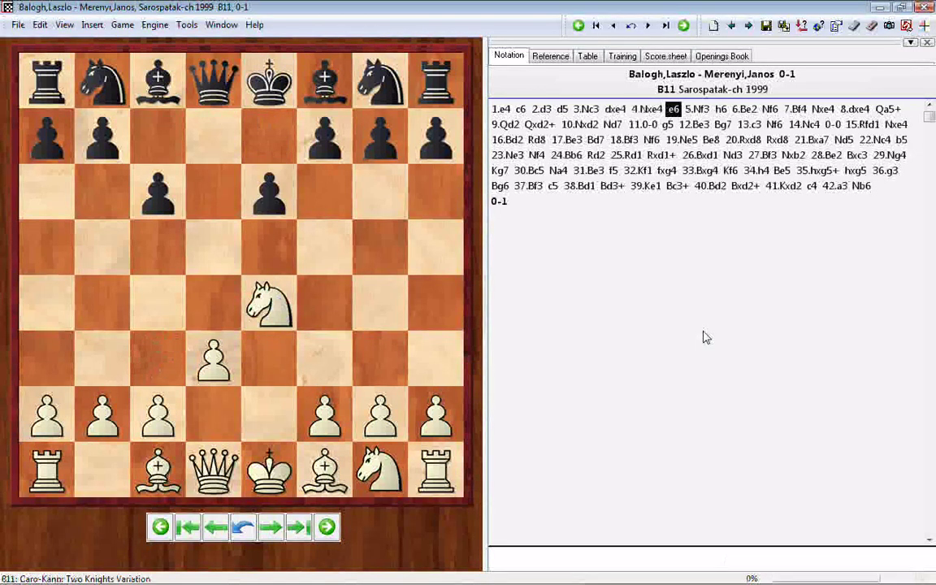
key("Right")
key("Right")
key("Right")
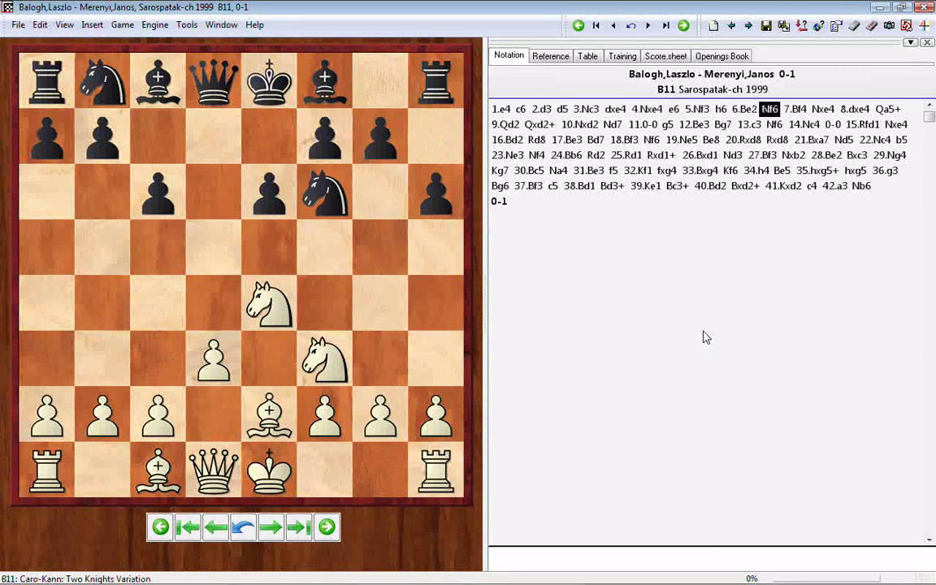
key("Right")
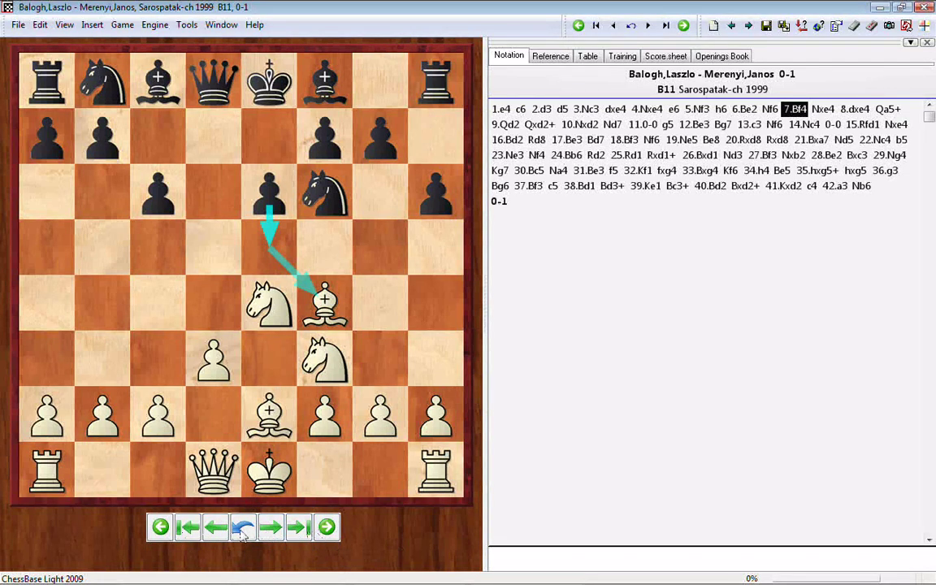
left_click(271, 529)
left_click(271, 529)
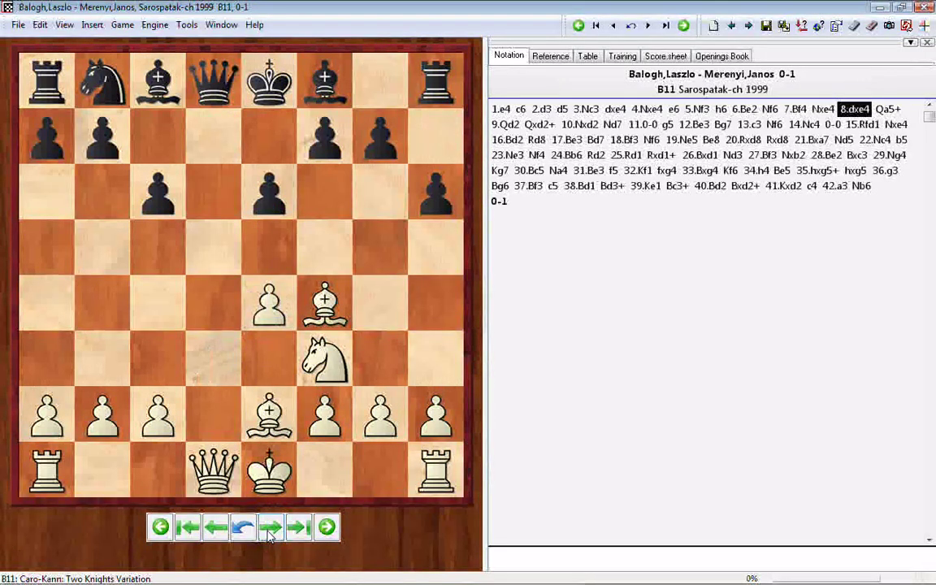
left_click(273, 529)
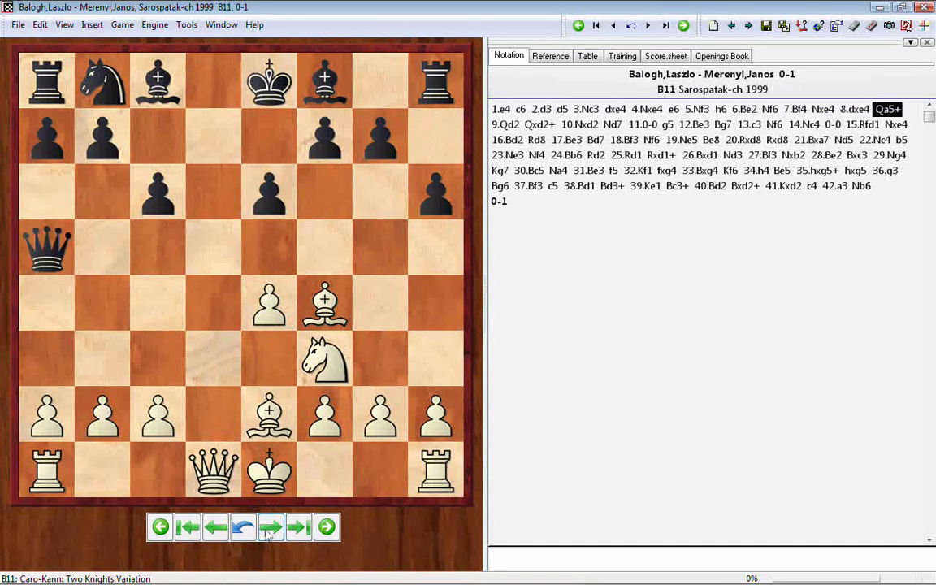
left_click(215, 529)
left_click(215, 529)
left_click(215, 529)
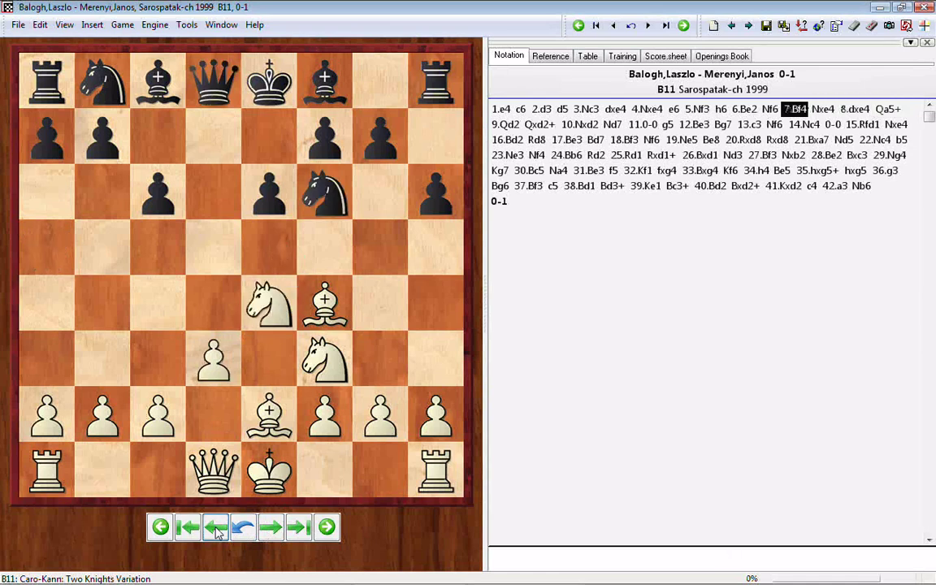
left_click(216, 529)
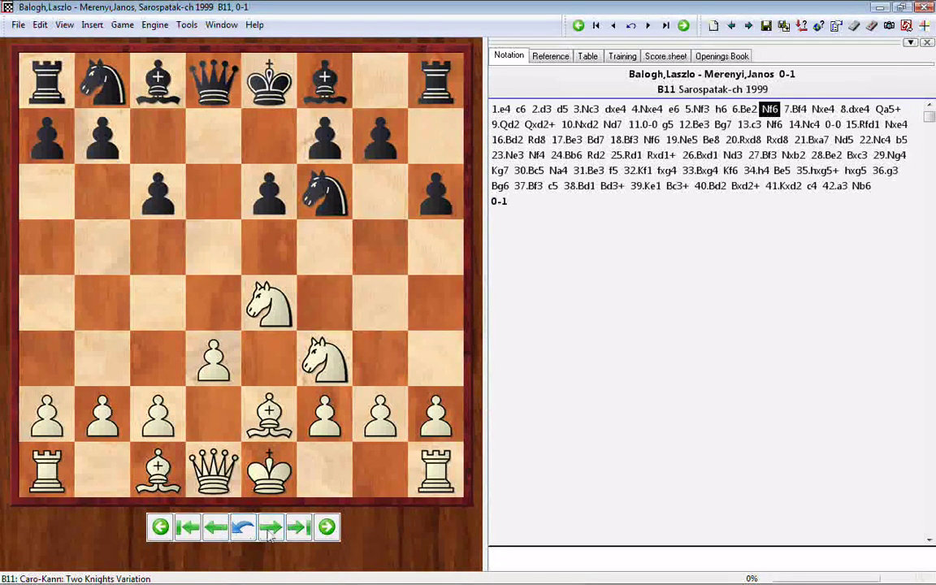
key("Right")
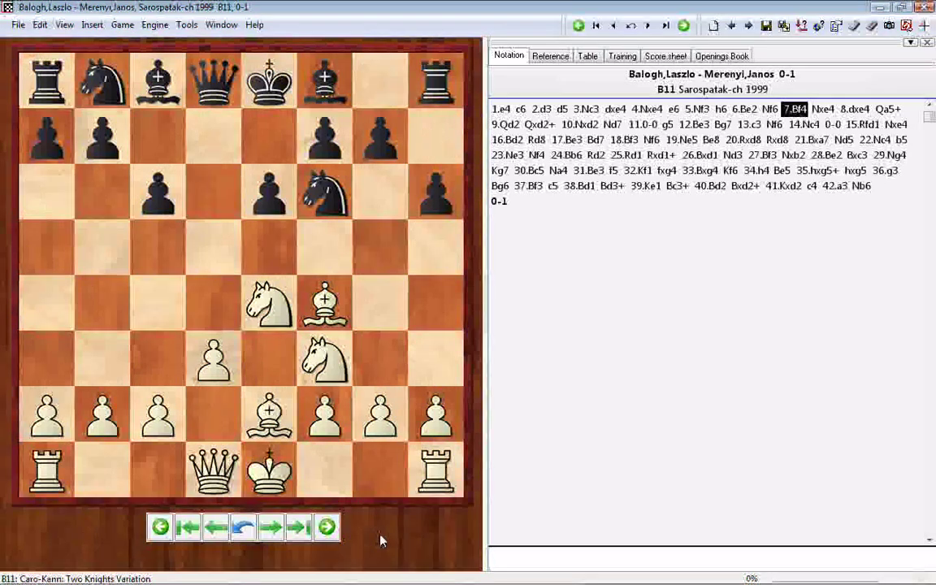
left_click(270, 529)
left_click(215, 528)
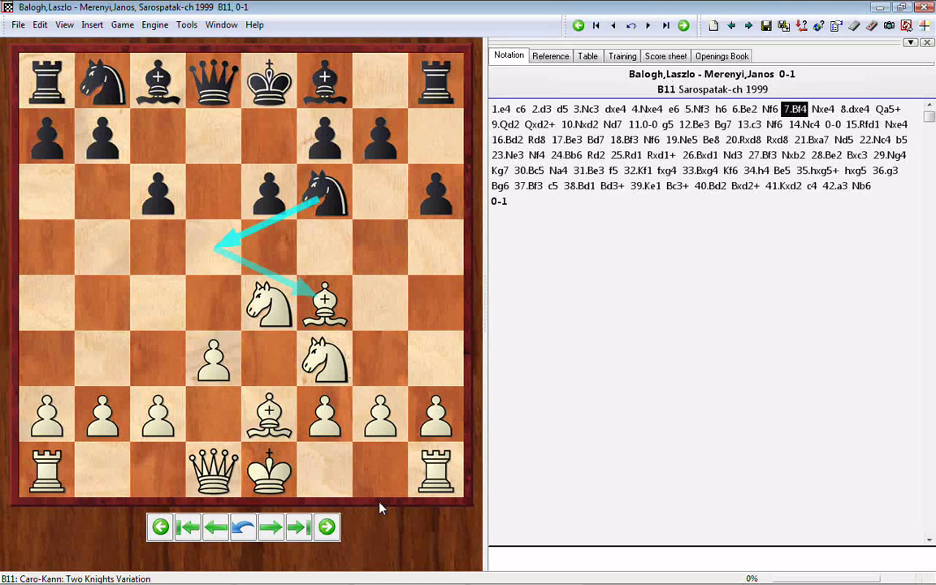
Step: Advance to 8.dxe4, jump to the final move Nb6, then back to the start
left_click(272, 530)
left_click(274, 533)
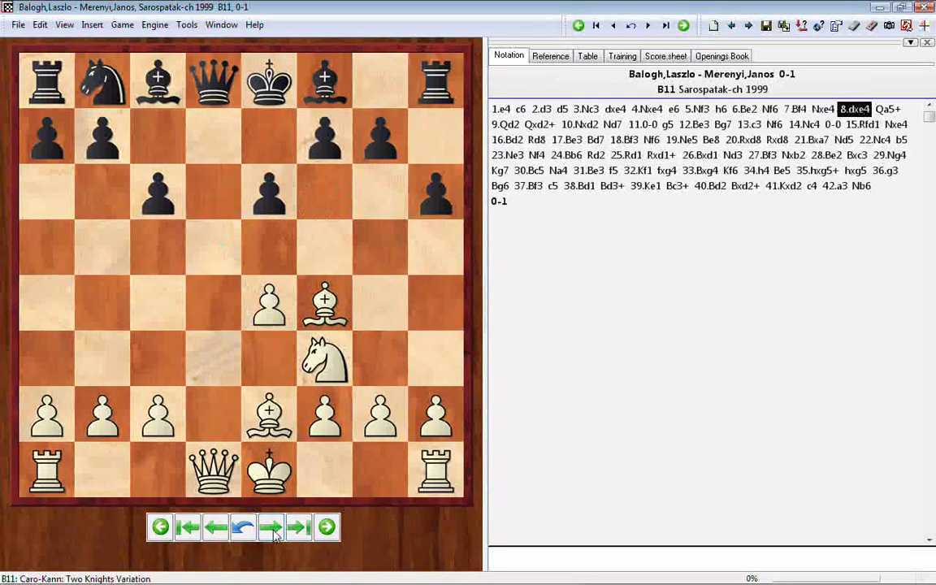
left_click(298, 530)
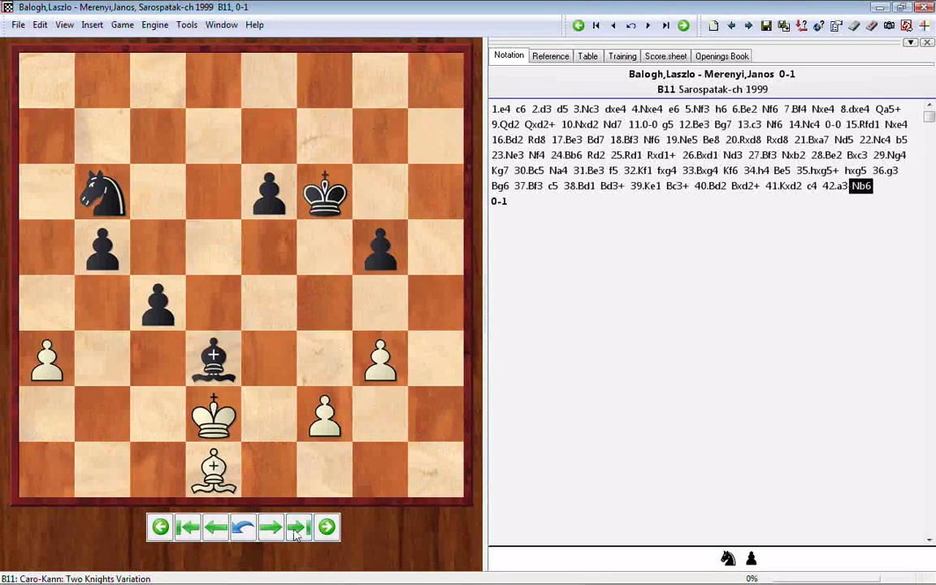
left_click(187, 533)
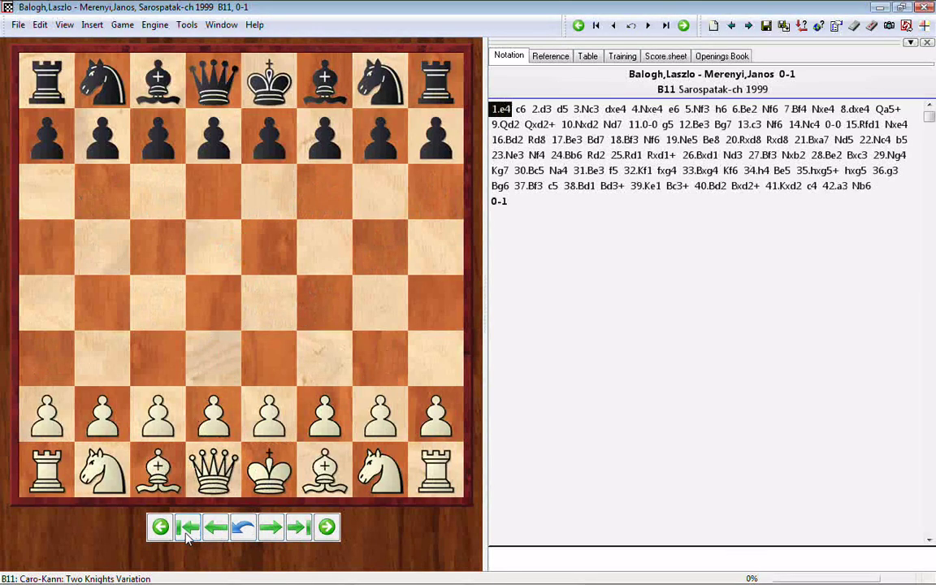
Step: Replay 1.e4 c6 2.d3 and 3.Nc3 up to 3...dxe4
left_click(271, 530)
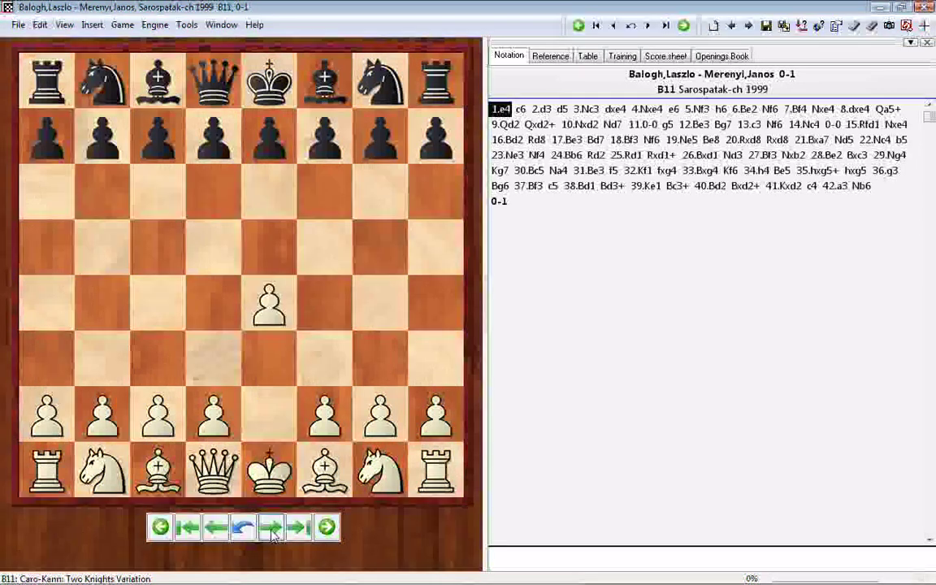
left_click(271, 530)
left_click(271, 529)
left_click(271, 530)
left_click(270, 530)
left_click(271, 529)
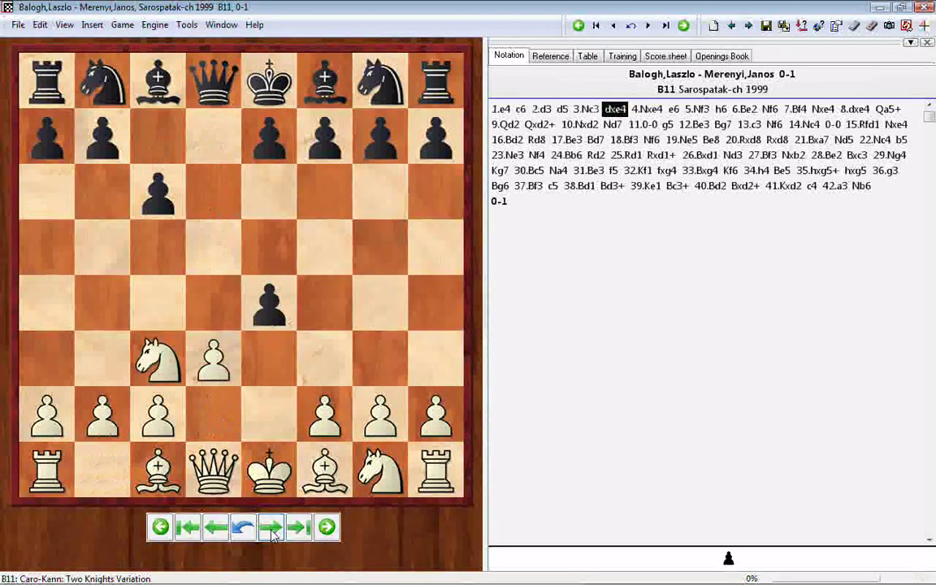